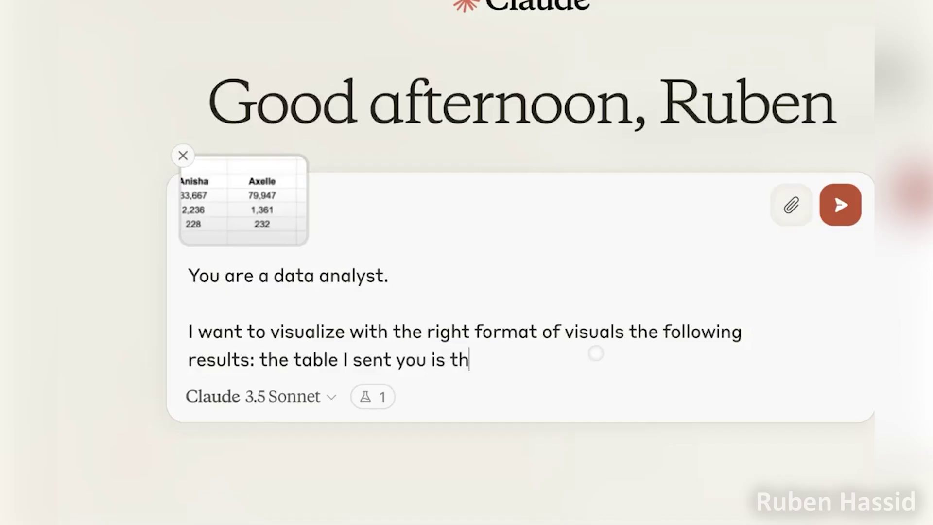
# Ask Claude how best to visualize the team's last 7 days of LinkedIn results
pyautogui.write('e last 7 days results on my Linkedin (Ruben) and the Linkedin from my team (Axelle & Anisha) using EasyGen.')
pyautogui.hotkey('shift', 'Return')
pyautogui.hotkey('shift', 'Return')
pyautogui.write('How can we best visualize these data')
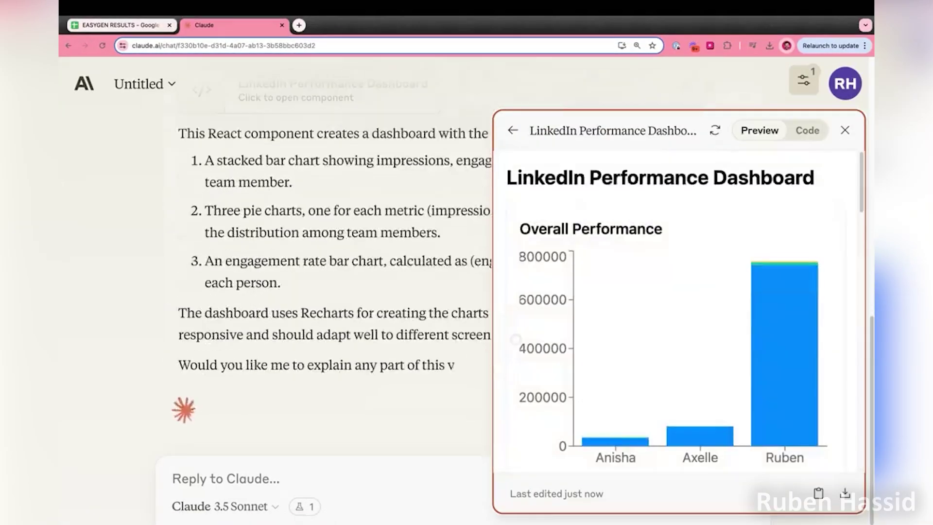
# In the Condensed Zombie Shooter preview, turn toward a zombie and shoot it for 10 points
pyautogui.scroll(-8, 675, 304)
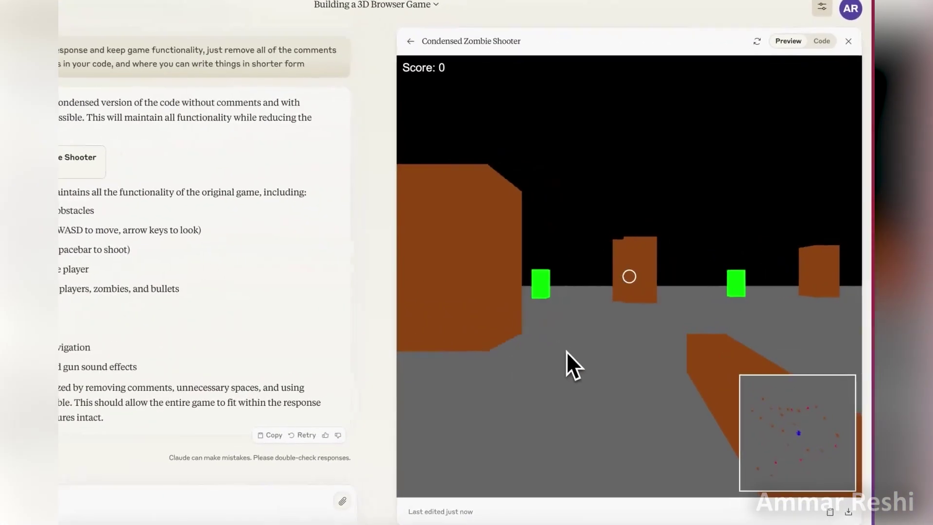
pyautogui.press('Left')
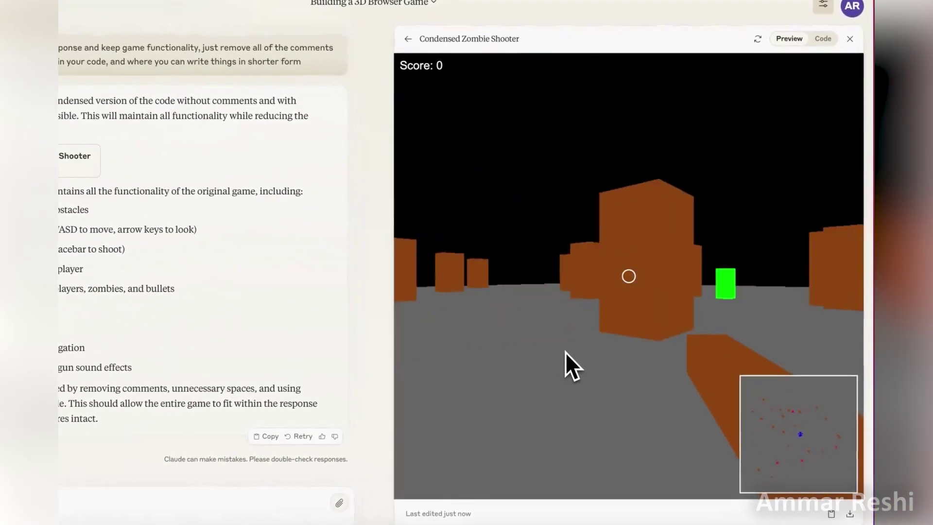
pyautogui.press('Right')
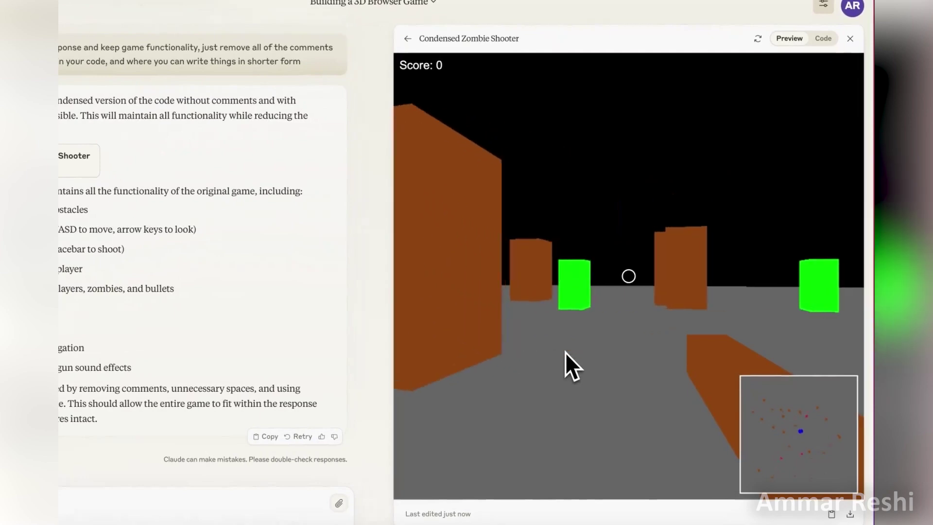
pyautogui.press('Left')
pyautogui.press('space')
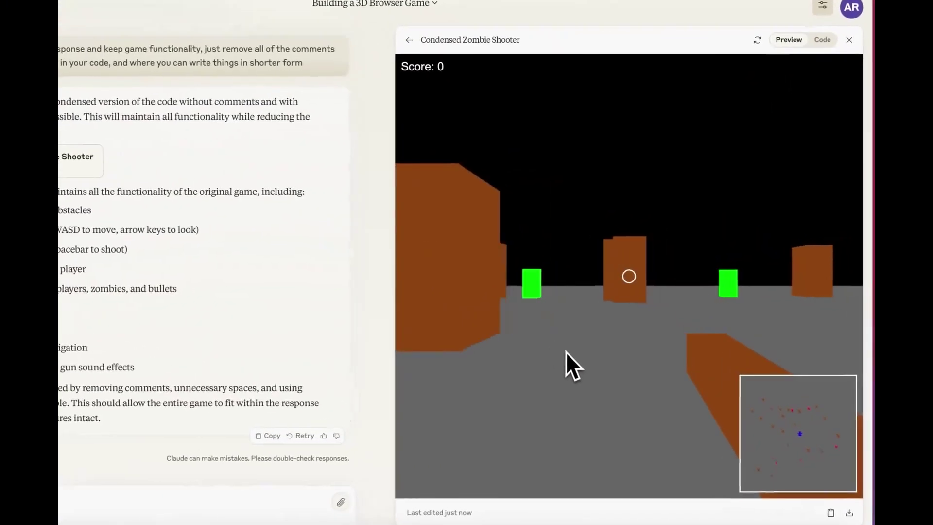
# Back away from the wall and shoot a zombie, then scroll the dashboard to the impressions pie chart
pyautogui.press('Left')
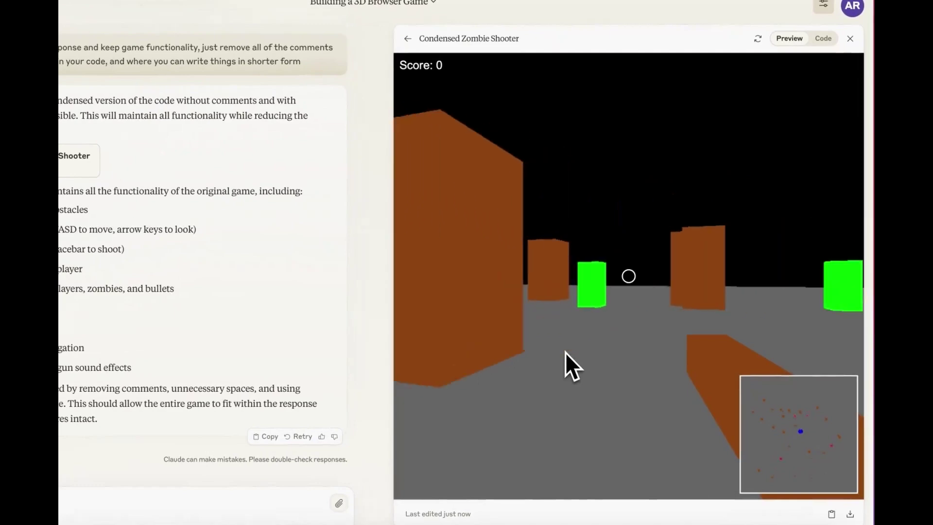
pyautogui.press('s')
pyautogui.press('space')
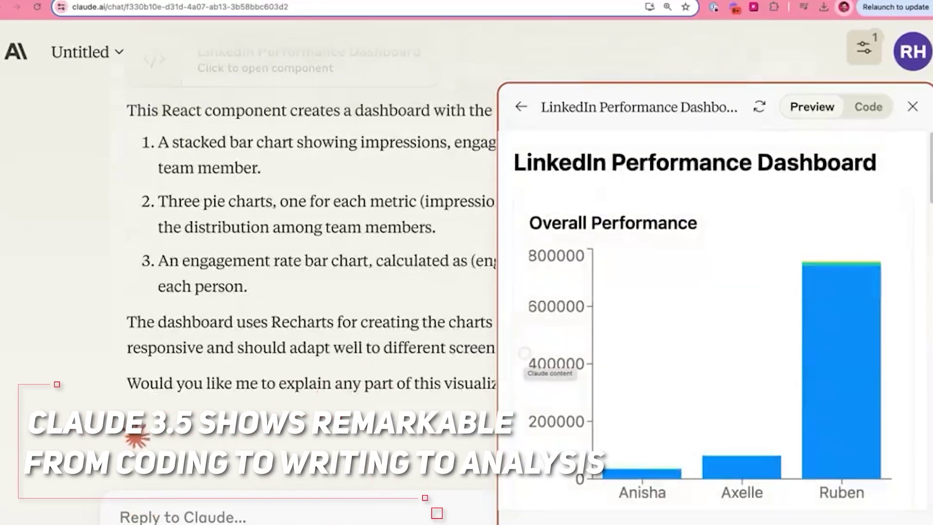
pyautogui.scroll(-10, 714, 321)
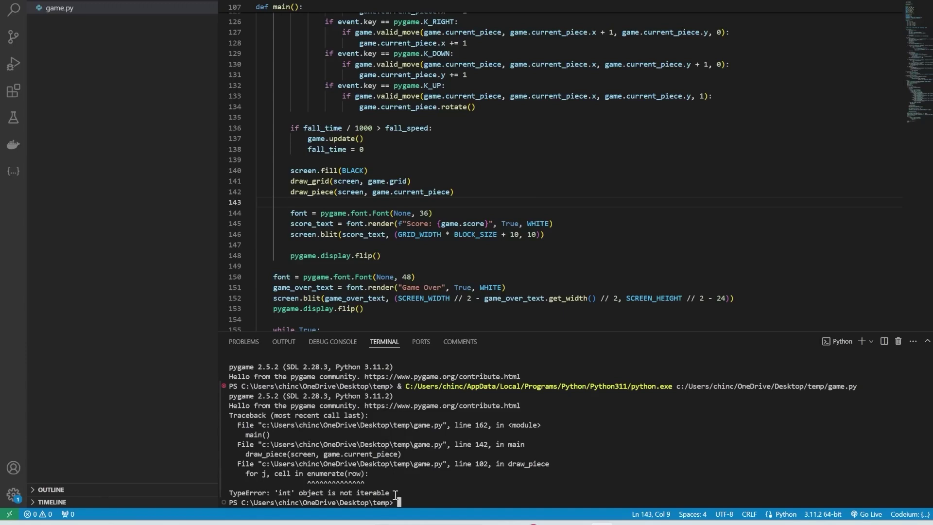
# Copy the full game.py TypeError traceback from the VS Code terminal and return to Claude
pyautogui.moveTo(394, 493); pyautogui.dragTo(235, 417)
pyautogui.hotkey('ctrl', 'c')
pyautogui.hotkey('alt', 'Tab')
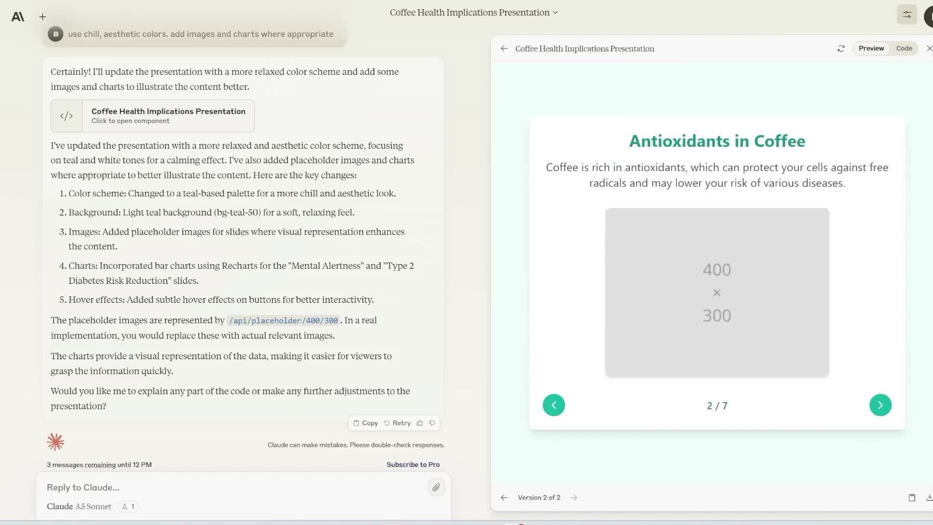
# Advance to the next slide and read the alertness and mood values in its bar chart
pyautogui.click(880, 405)
pyautogui.moveTo(865, 278)
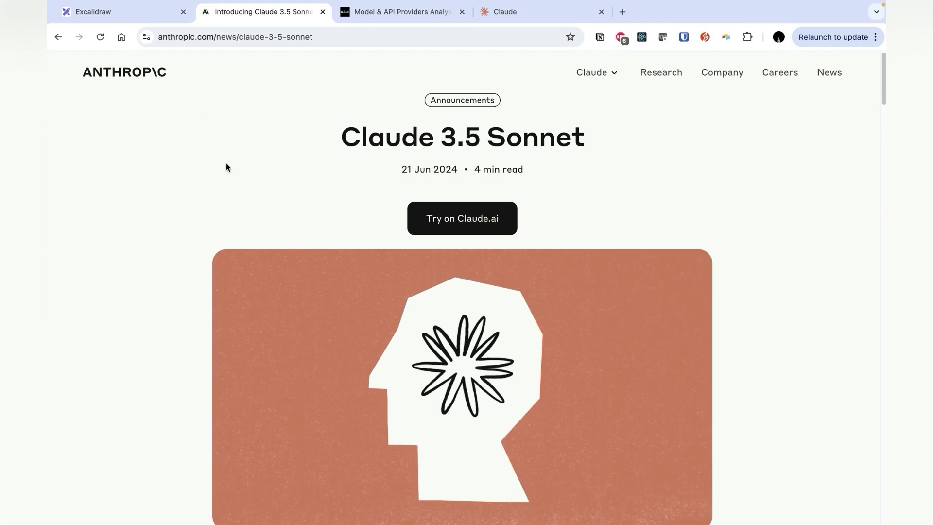
# Scroll the Claude 3.5 Sonnet announcement past the intro to the cost-versus-intelligence chart
pyautogui.scroll(-3, 240, 391)
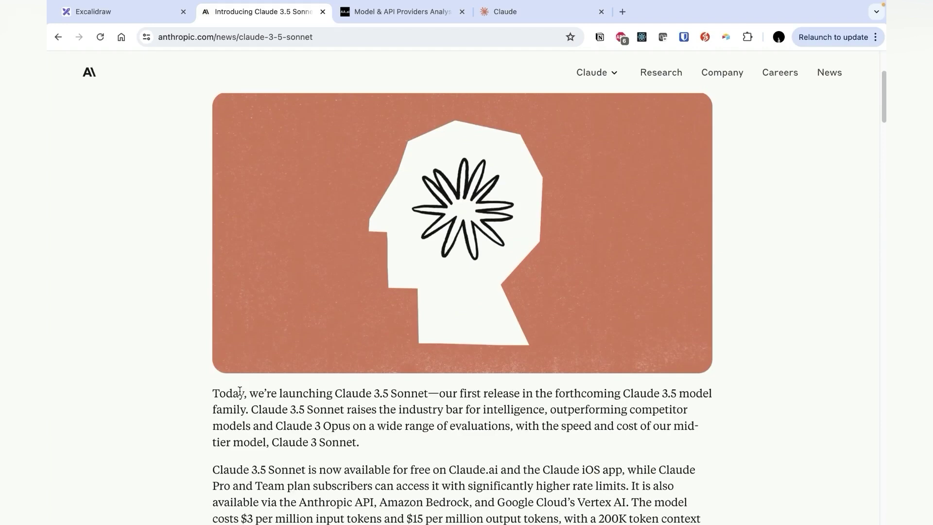
pyautogui.scroll(-5, 240, 392)
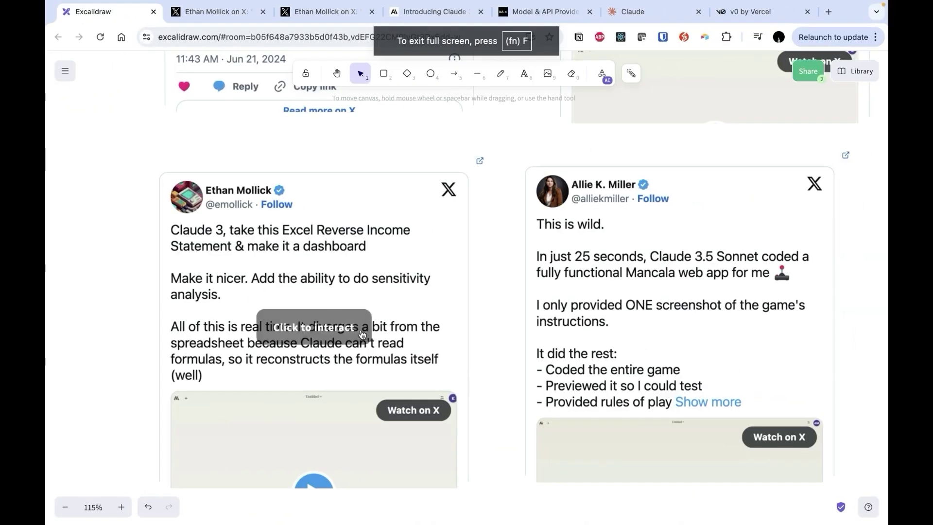
# Pan around the chat screenshot, then return to the Excalidraw board and view it whole at 62%
pyautogui.hscroll(5, 362, 334)
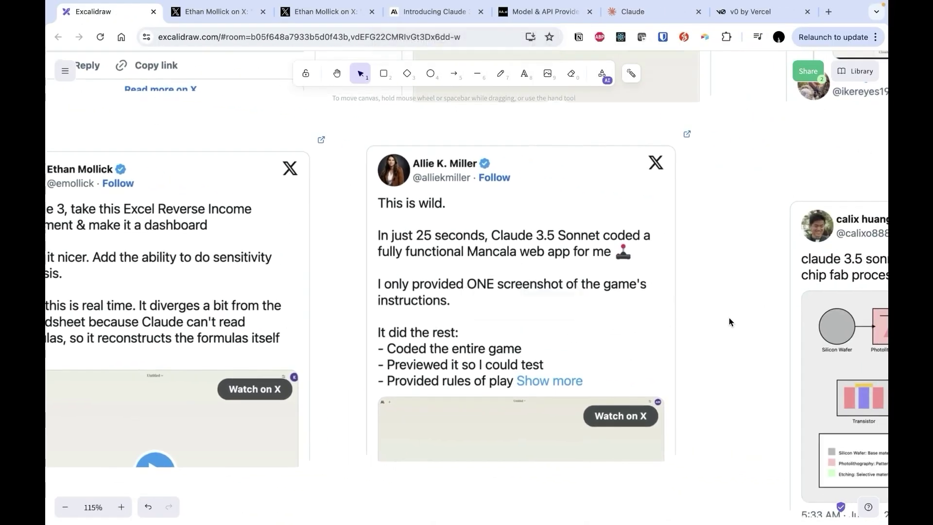
pyautogui.hscroll(5, 694, 338)
pyautogui.scroll(-5, 476, 312)
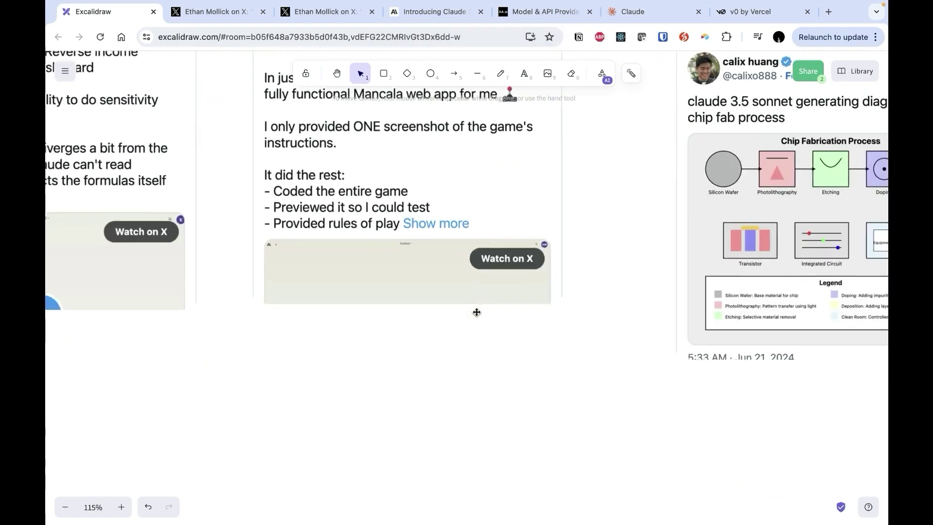
pyautogui.hscroll(6, 476, 312)
pyautogui.hscroll(10, 476, 312)
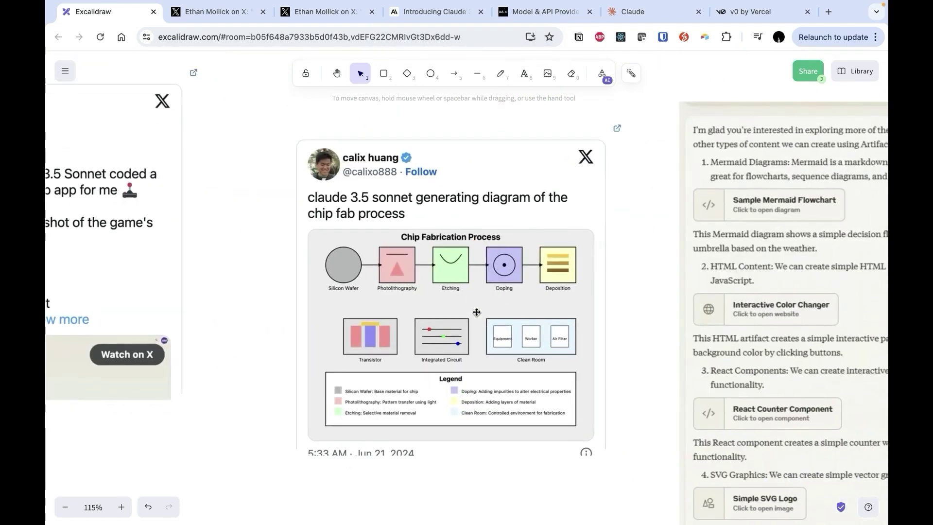
pyautogui.hscroll(10, 476, 312)
pyautogui.scroll(-3, 512, 375)
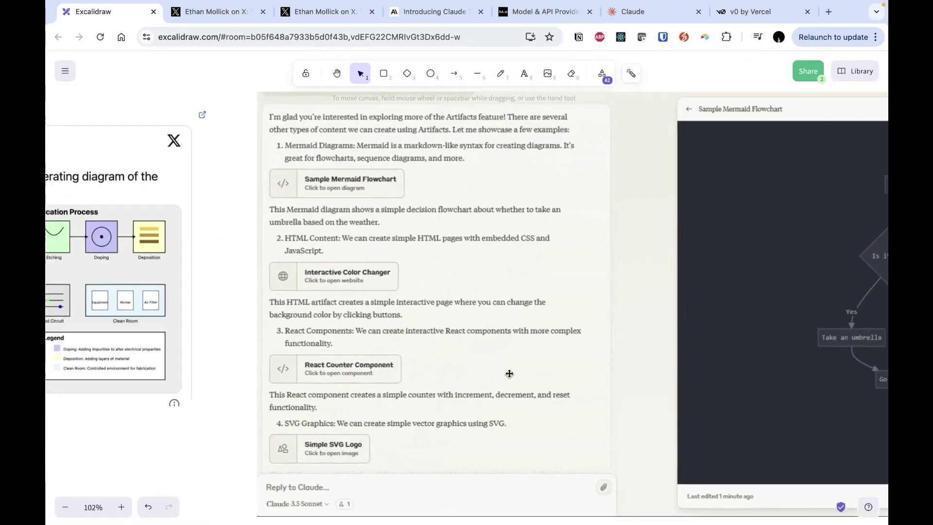
pyautogui.scroll(-3, 510, 373)
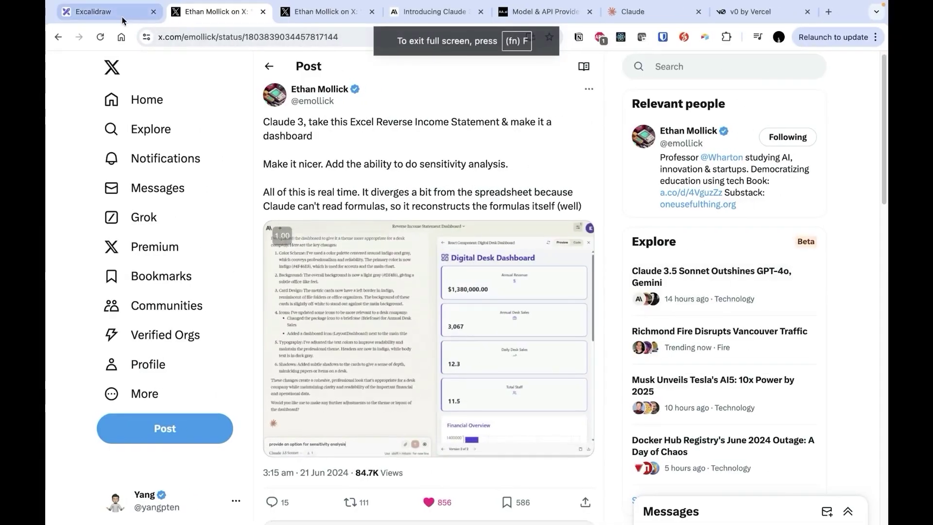
pyautogui.click(119, 18)
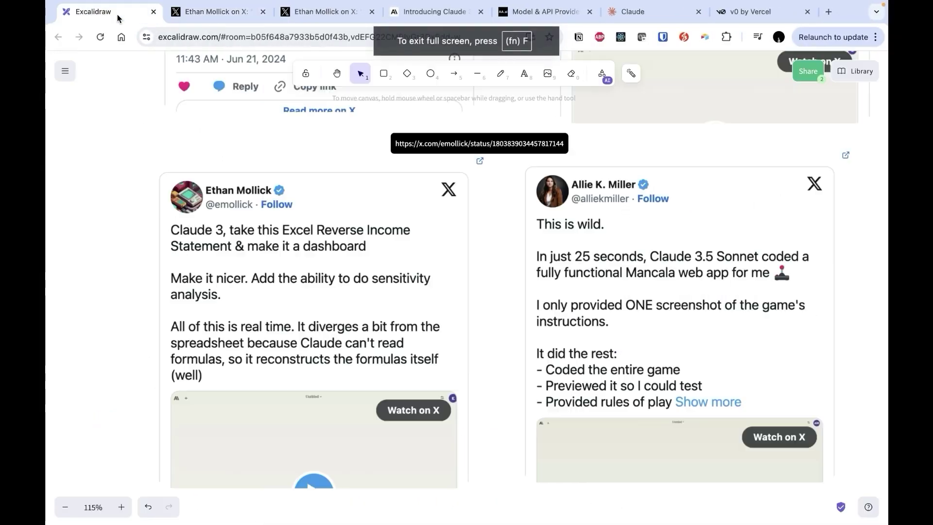
pyautogui.hscroll(5, 313, 295)
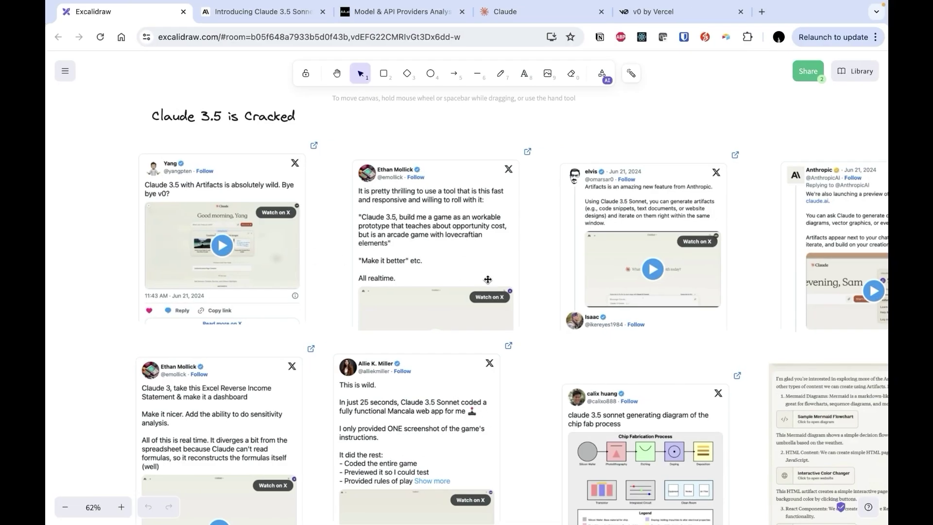
# Zoom the canvas to 115% and select the Lovecraftian arcade game tweet embed
pyautogui.scroll(-2, 509, 282)
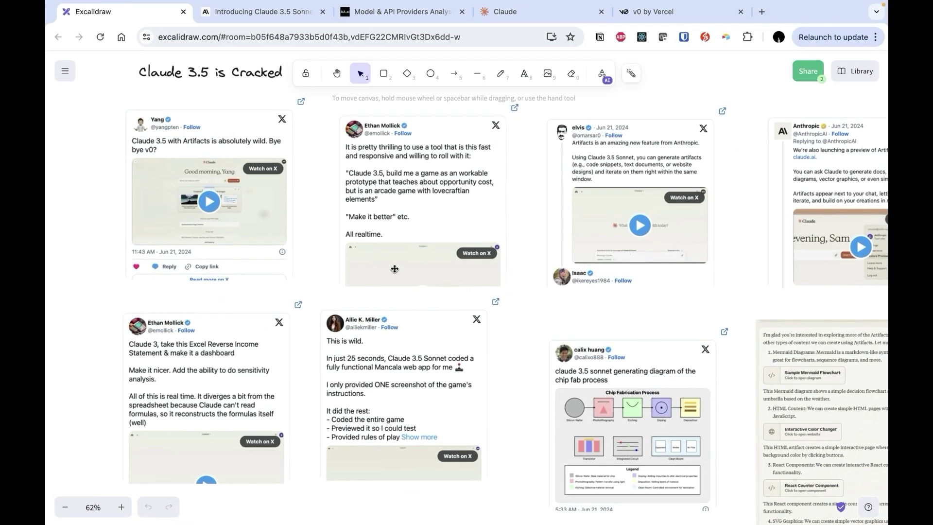
pyautogui.scroll(-1, 428, 263)
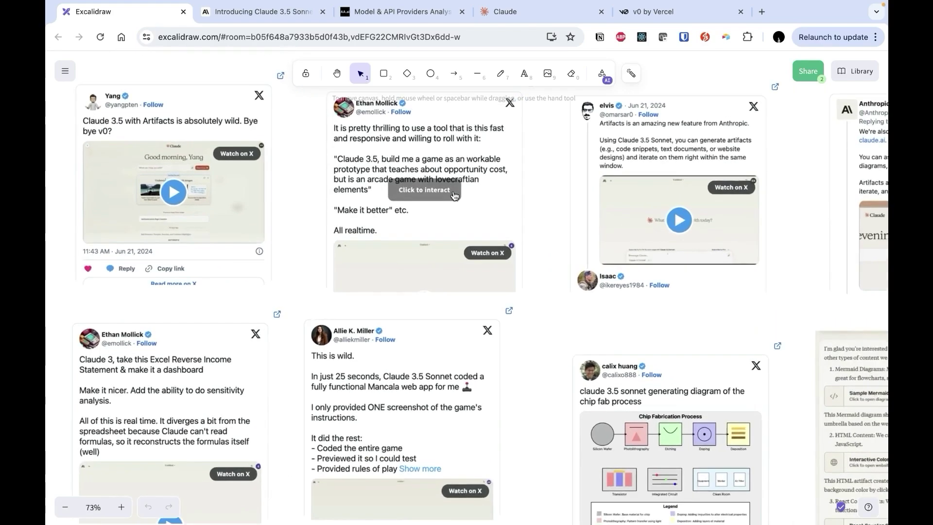
pyautogui.scroll(6, 454, 196)
pyautogui.click(528, 315)
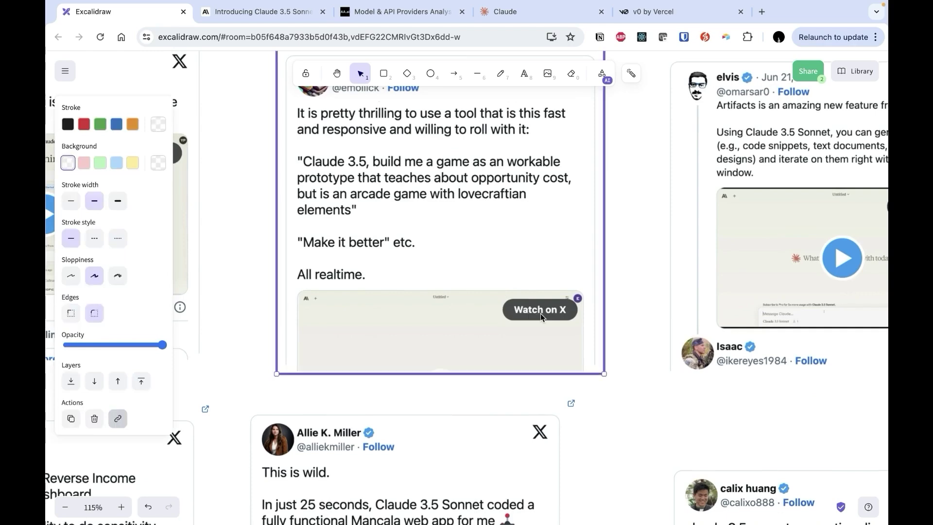
pyautogui.scroll(3, 578, 401)
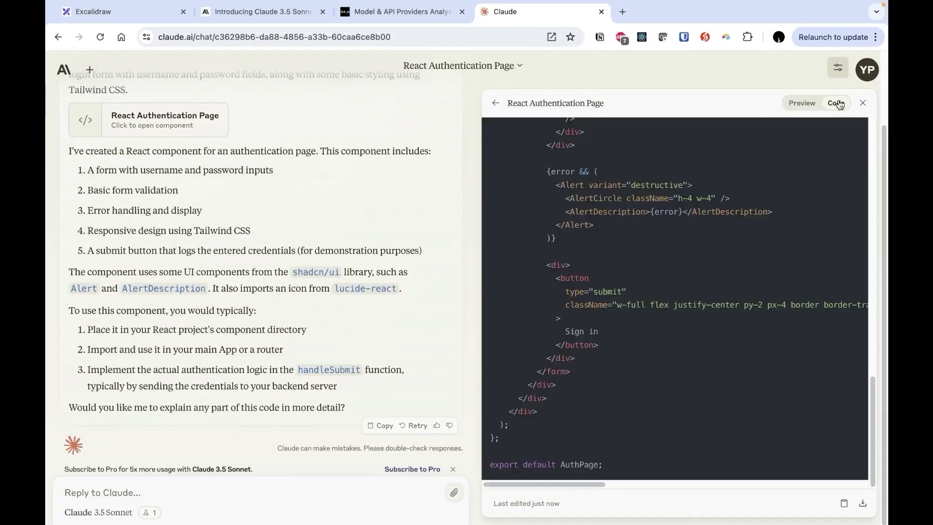
# Switch the artifact panel to Preview to render the React authentication page
pyautogui.click(811, 103)
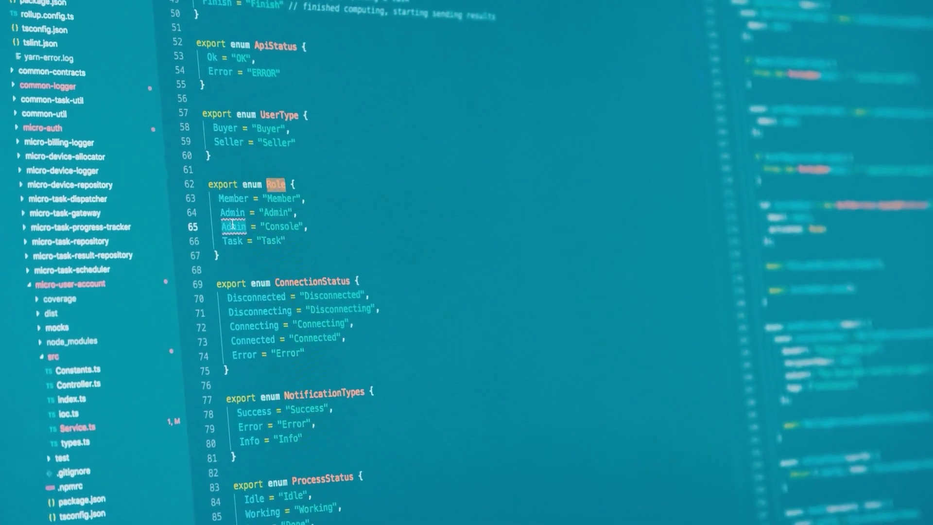
pyautogui.hotkey('shift', 'alt', 'Down')
pyautogui.hotkey('ctrl', 'shift', 'Left')
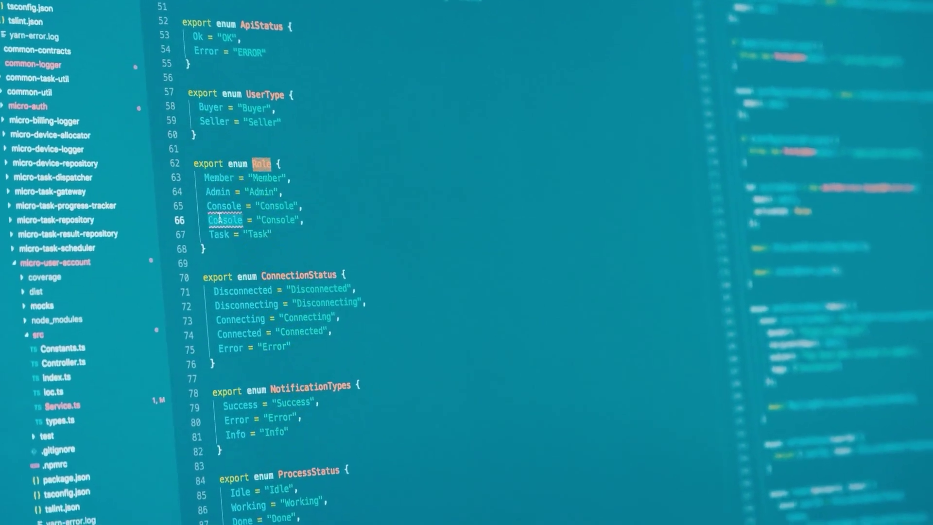
pyautogui.write('Agent')
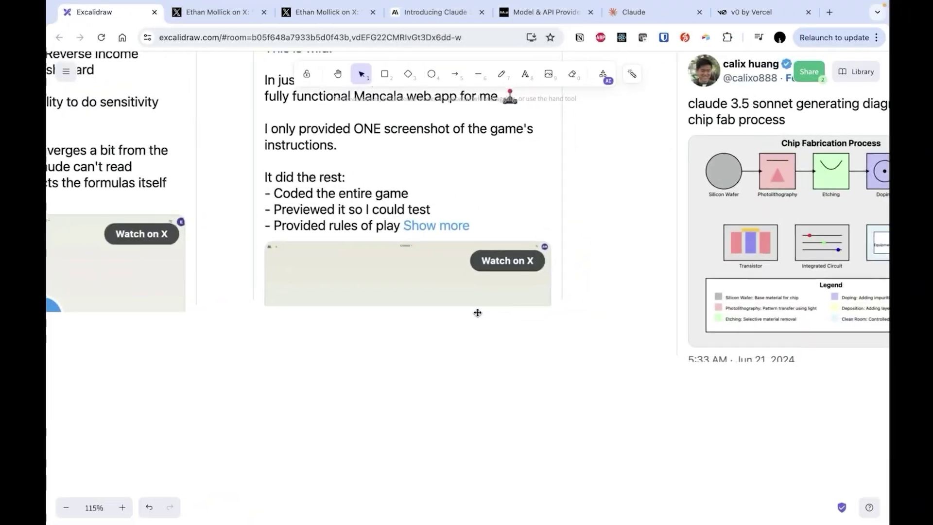
# Pan to the chip fabrication diagram tweet, zoom in to inspect it, then zoom back out
pyautogui.hscroll(10, 477, 312)
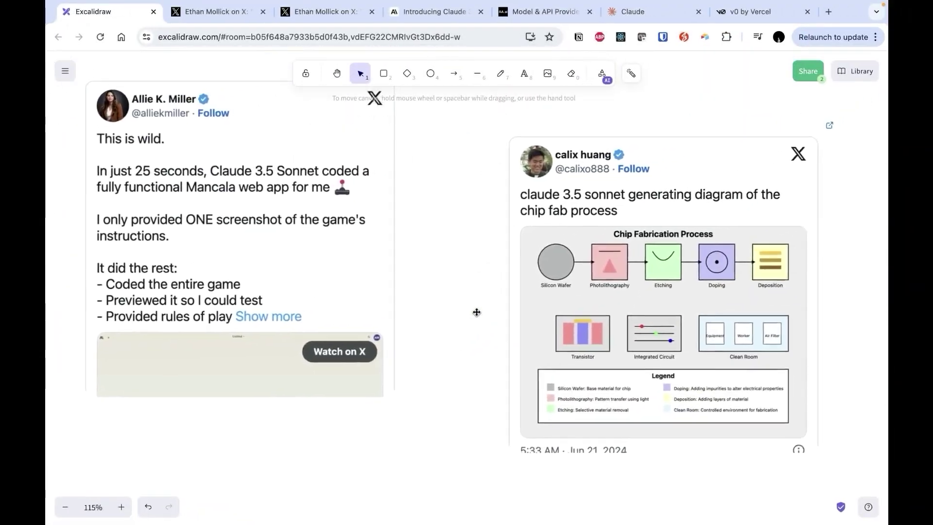
pyautogui.scroll(5, 476, 312)
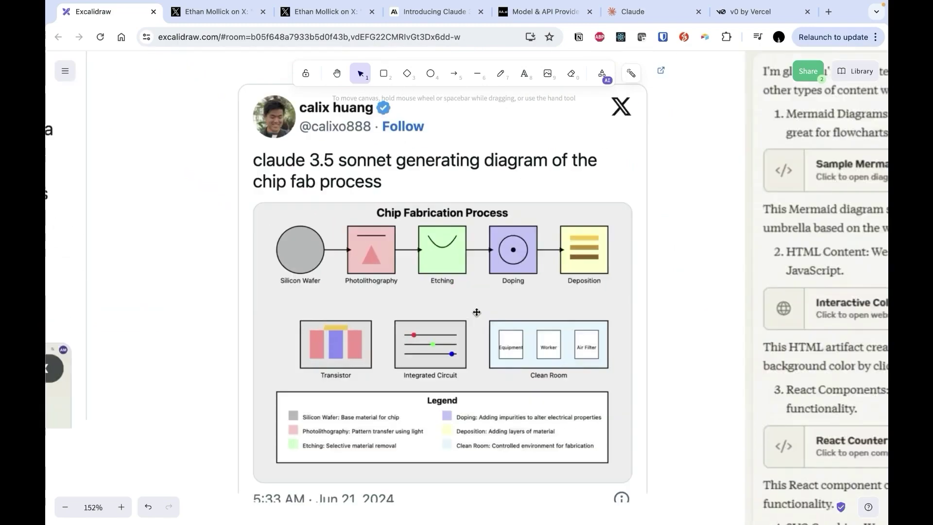
pyautogui.scroll(-3, 454, 429)
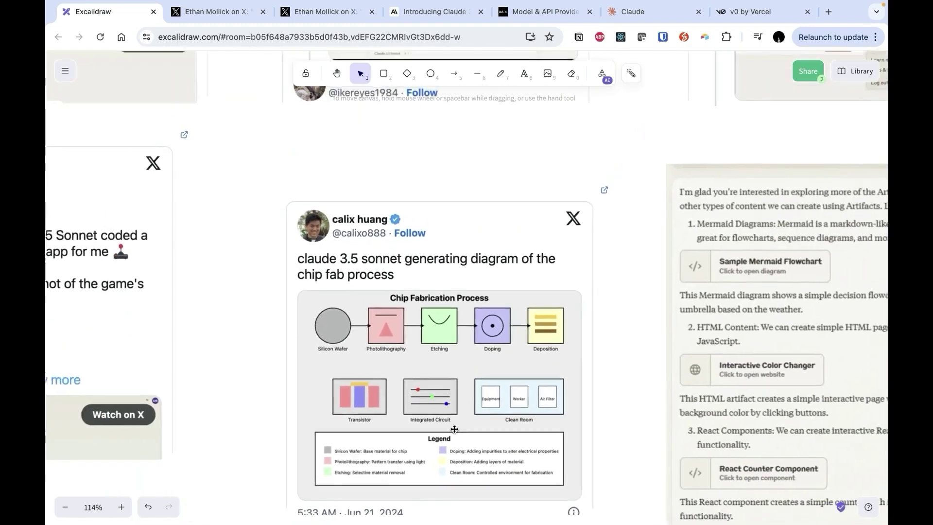
pyautogui.hscroll(8, 486, 389)
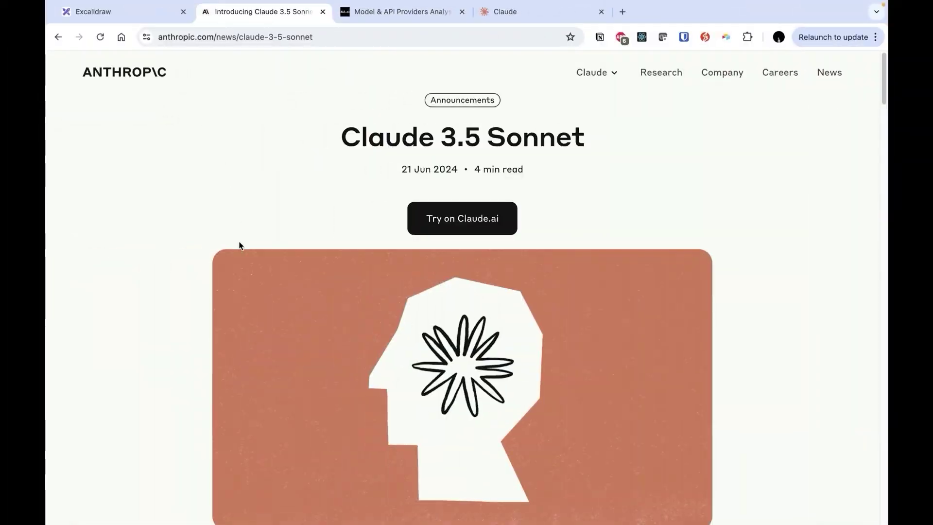
# Scroll below the header image to the launch paragraphs with the $3/$15 per-million-token pricing
pyautogui.scroll(-3, 240, 390)
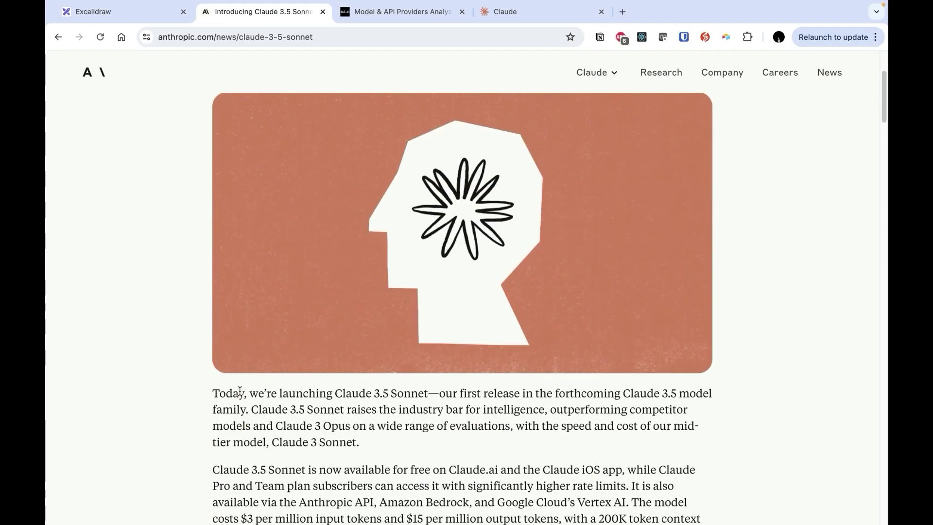